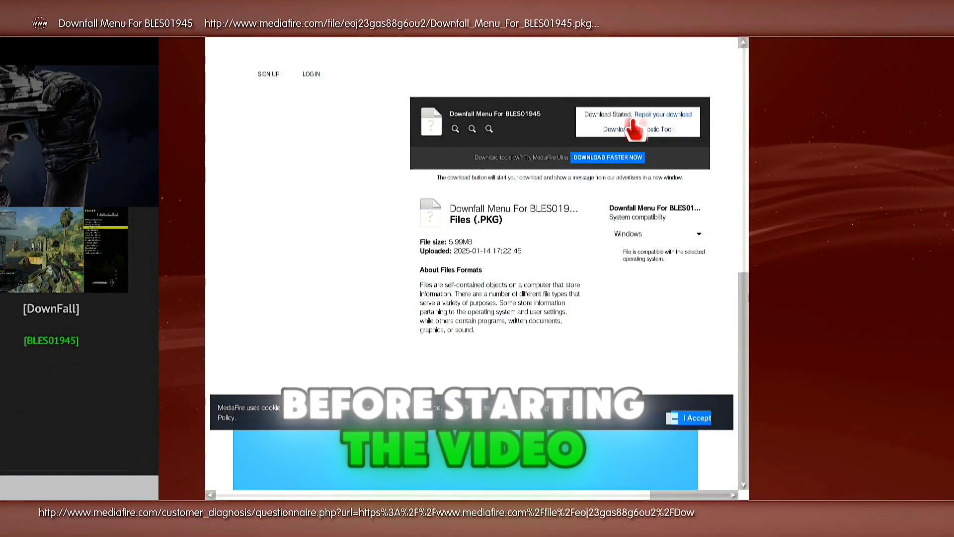
Go back from the failed download to the VirusMike AutoEXE home page
{"action": "key", "text": "alt+Left"}
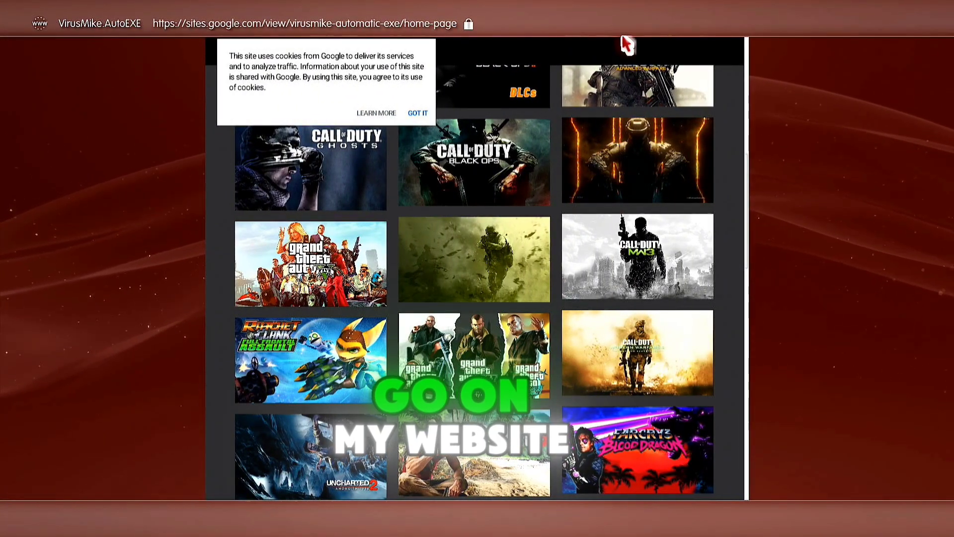
Scroll up to Donators and open the 'Error Messages & Solutions here' page
{"action": "scroll", "coordinate": [626, 59], "scroll_direction": "up", "scroll_amount": 1}
{"action": "scroll", "coordinate": [627, 47], "scroll_direction": "up", "scroll_amount": 4}
{"action": "scroll", "coordinate": [626, 45], "scroll_direction": "up", "scroll_amount": 3}
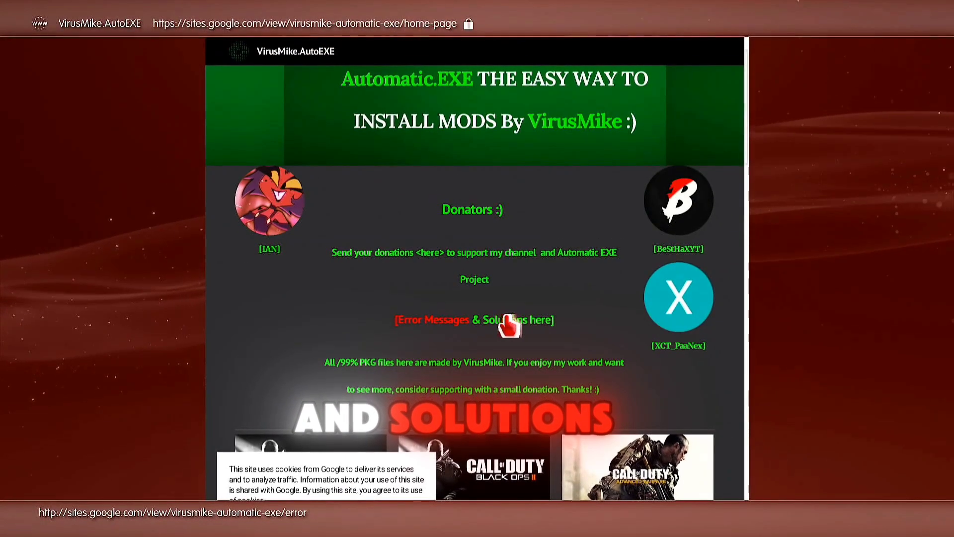
{"action": "left_click", "coordinate": [540, 324]}
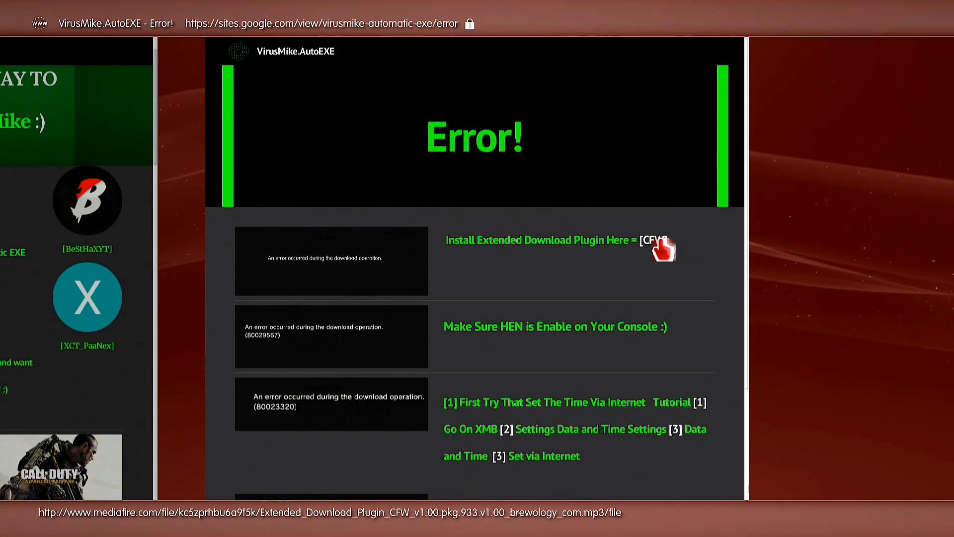
Download the [CFW] Extended Download Plugin from MediaFire to System Storage (Music)
{"action": "left_click", "coordinate": [661, 245]}
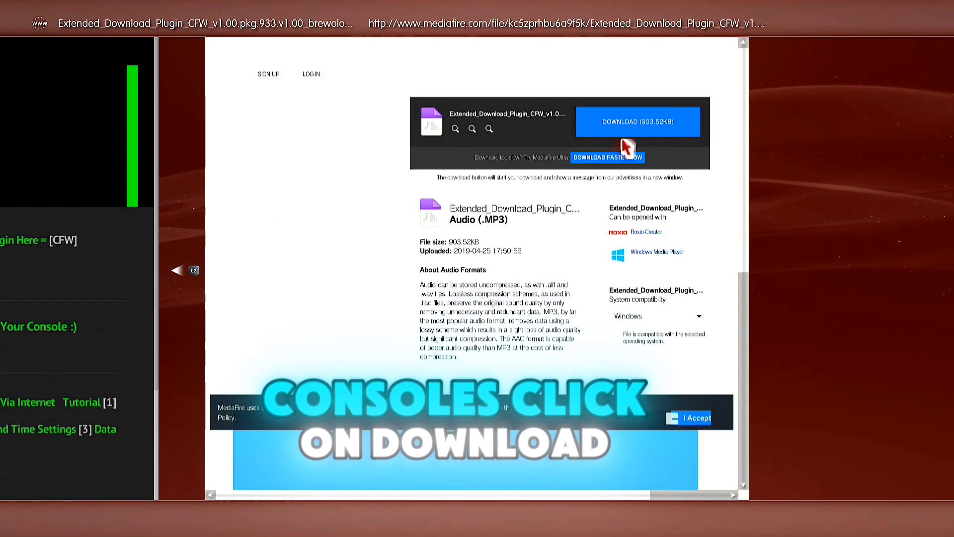
{"action": "left_click", "coordinate": [631, 125]}
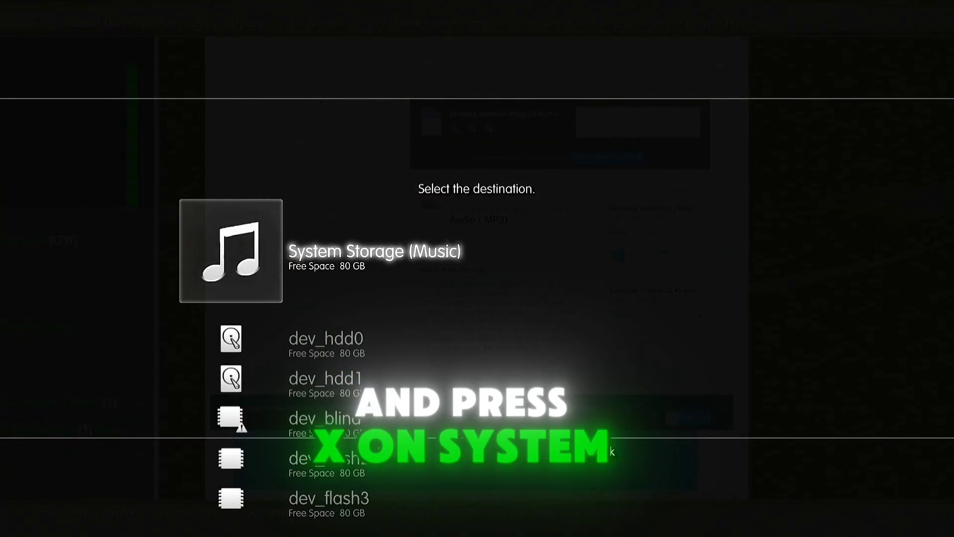
{"action": "key", "text": "Return"}
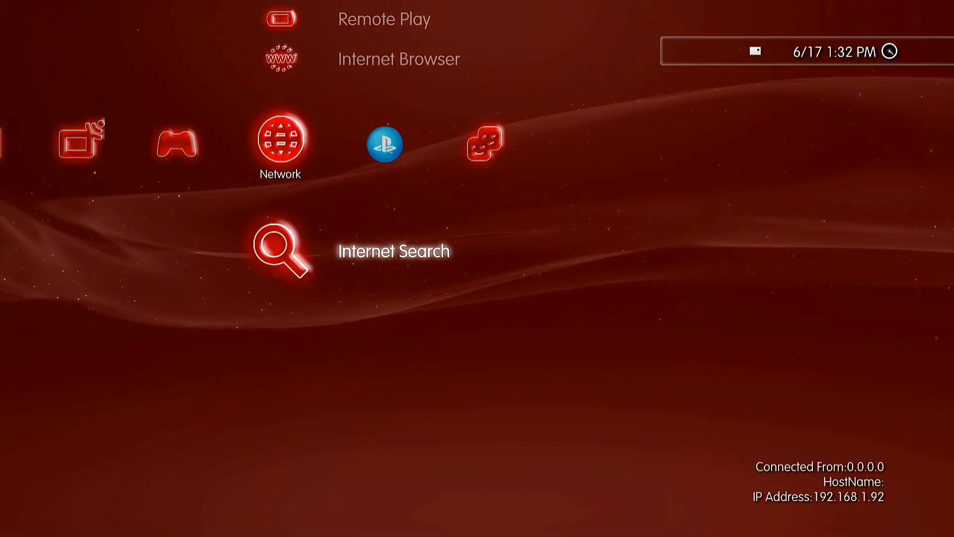
Start mmCM from the multiMAN folder in the XMB Game column
{"action": "key", "text": "Left"}
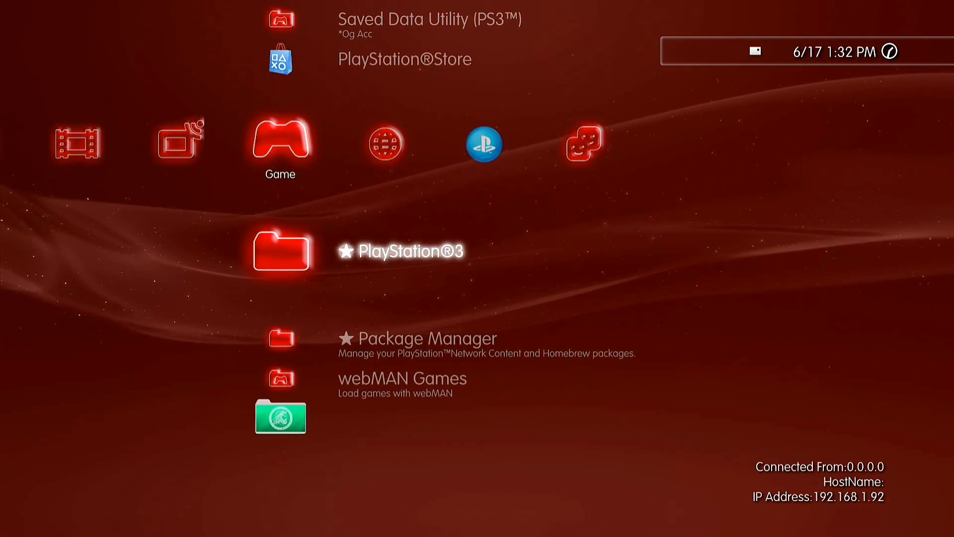
{"action": "key", "text": "Down"}
{"action": "key", "text": "Down"}
{"action": "key", "text": "Down"}
{"action": "key", "text": "Return"}
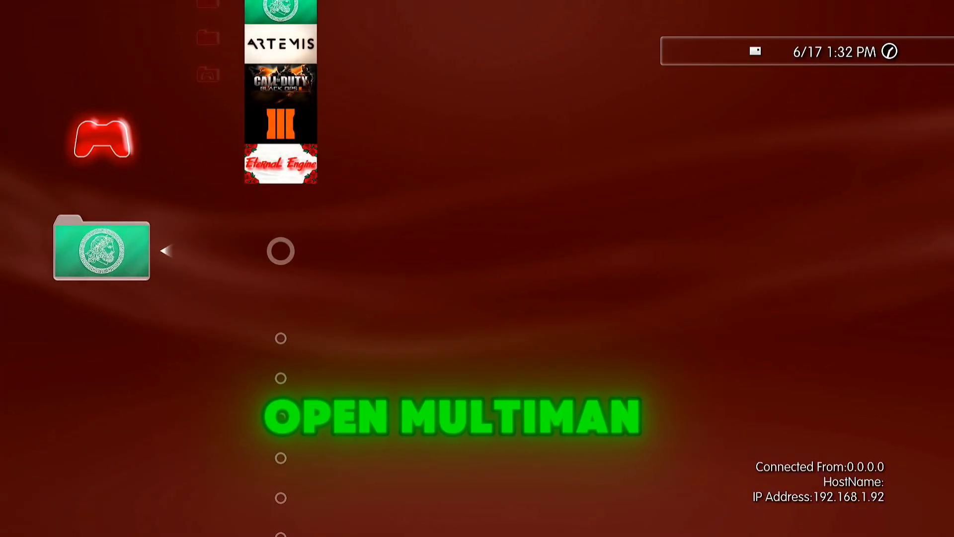
{"action": "key", "text": "Tab"}
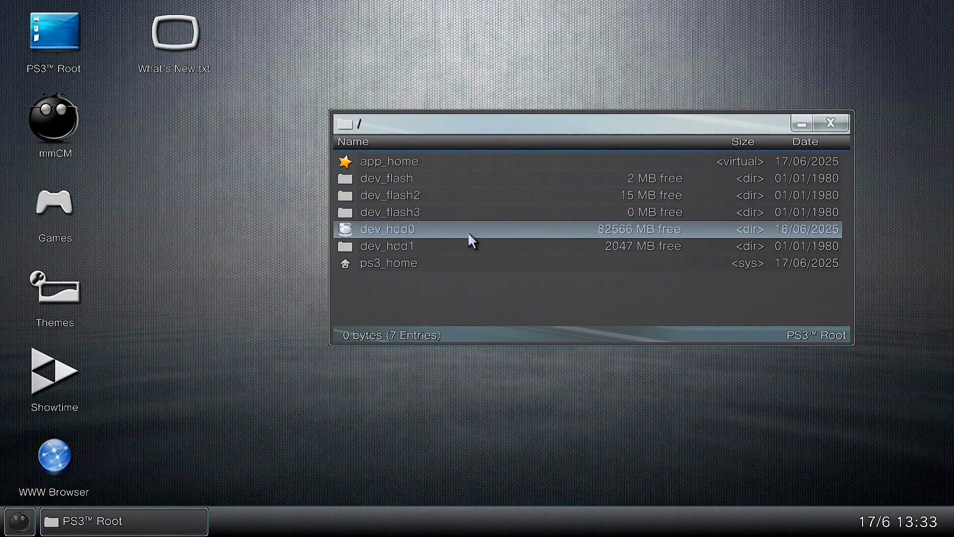
Browse to dev_hdd0/music/ij and select the Extended Download Plugin mp3
{"action": "double_click", "coordinate": [469, 234]}
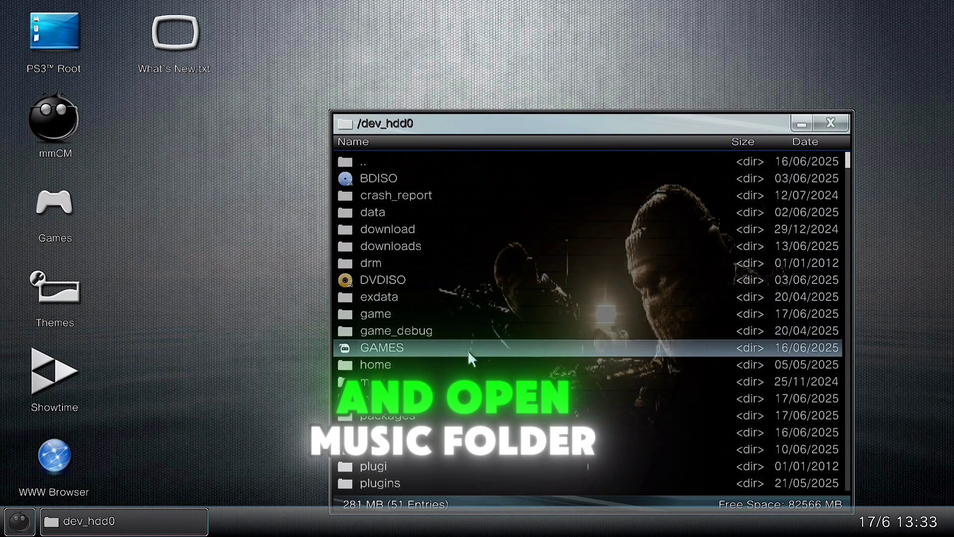
{"action": "double_click", "coordinate": [450, 400]}
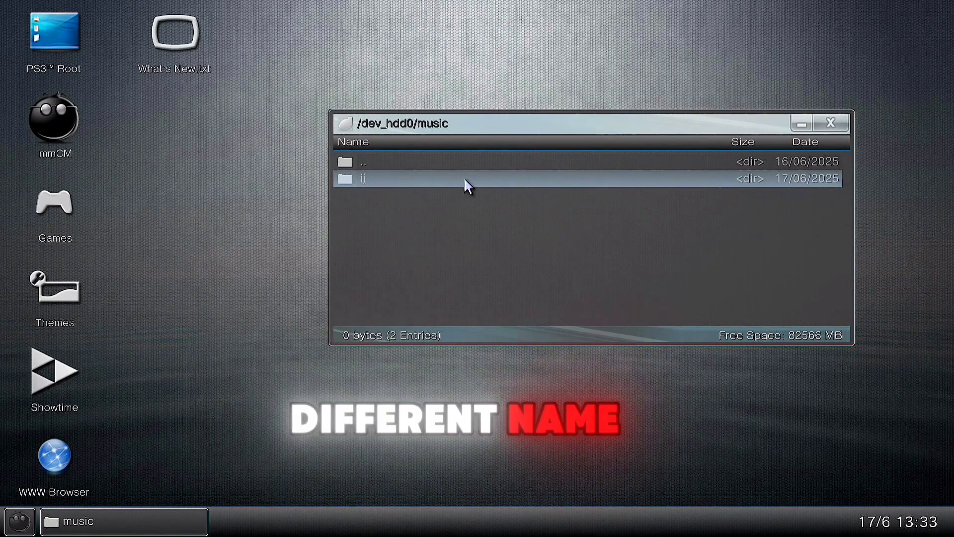
{"action": "double_click", "coordinate": [404, 180]}
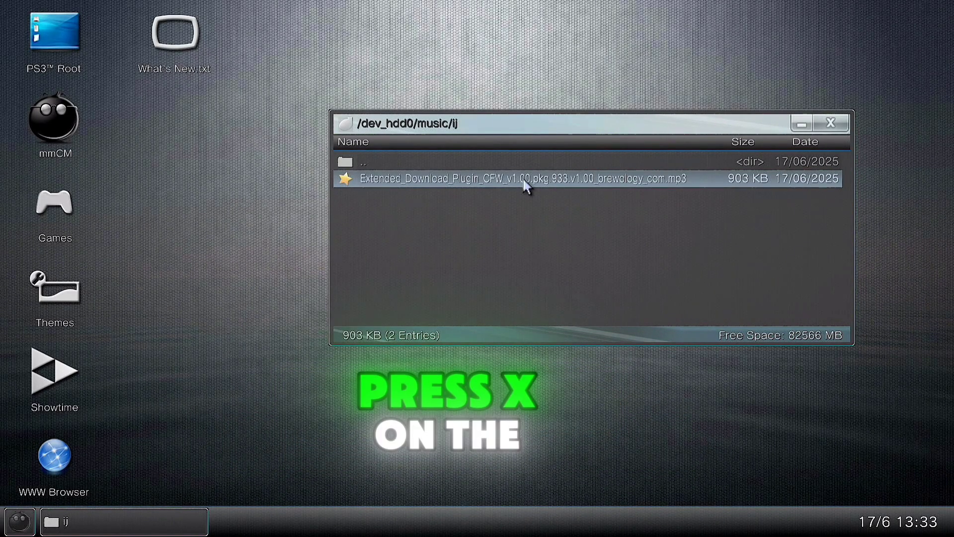
{"action": "left_click", "coordinate": [524, 182]}
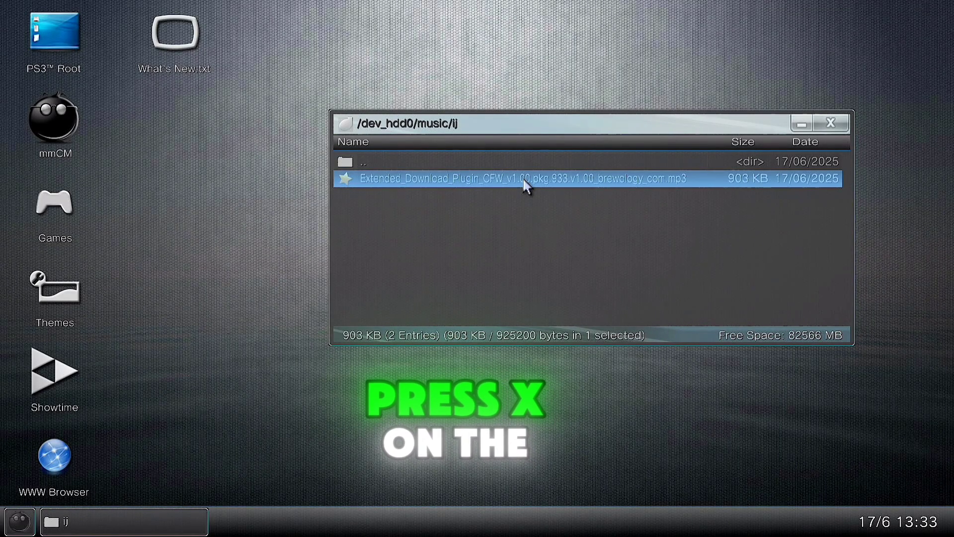
Rename the plugin file, replacing its 'mp3' extension with 'pkg'
{"action": "right_click", "coordinate": [526, 186]}
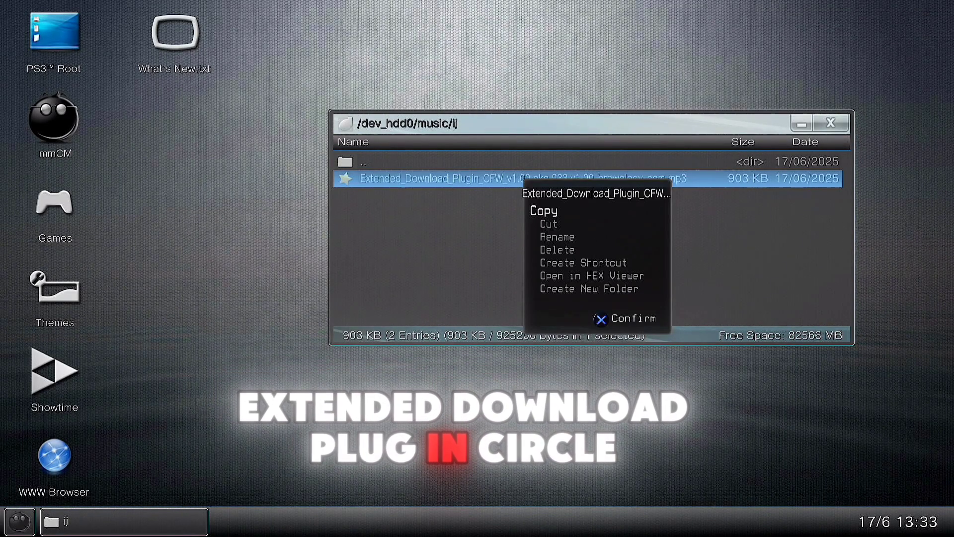
{"action": "key", "text": "Down"}
{"action": "key", "text": "Down"}
{"action": "key", "text": "Return"}
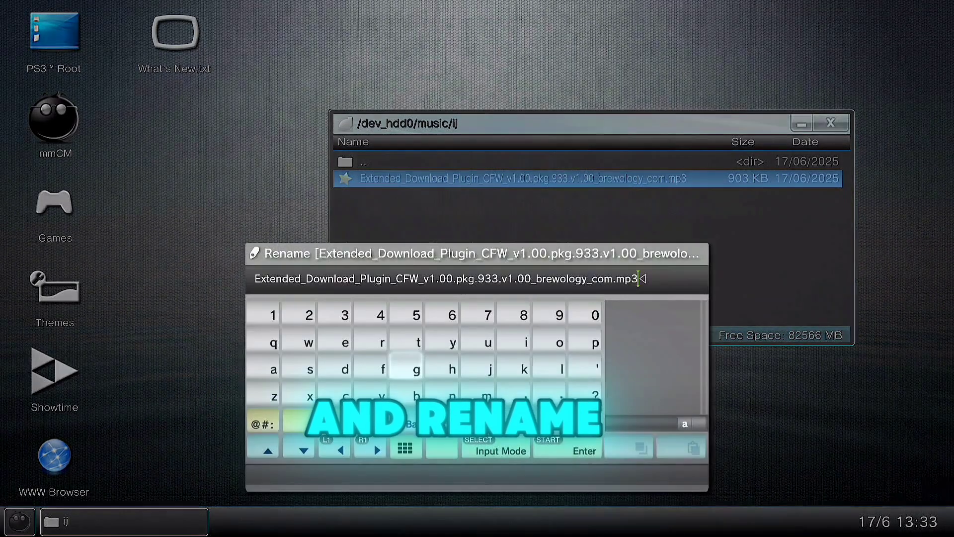
{"action": "key", "text": "BackSpace"}
{"action": "key", "text": "BackSpace"}
{"action": "key", "text": "BackSpace"}
{"action": "type", "text": "kg"}
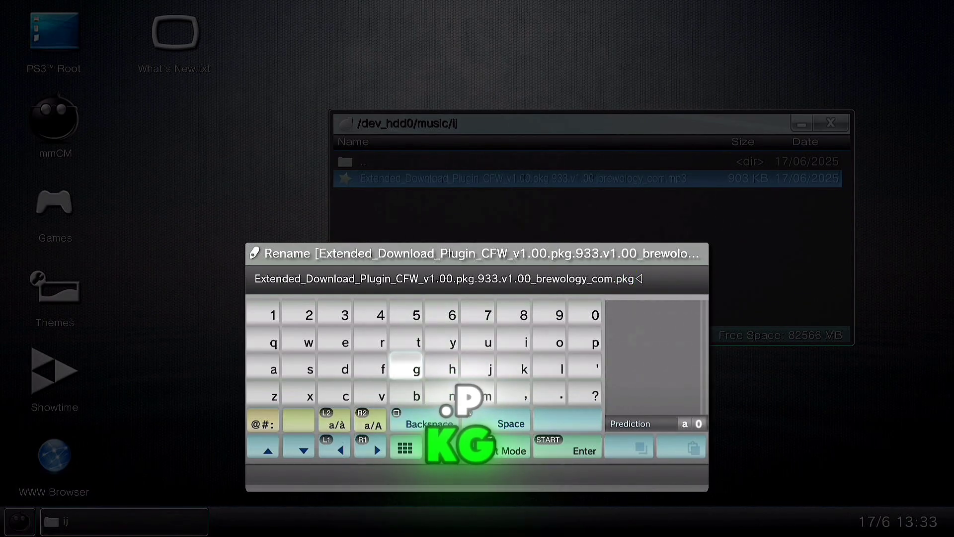
{"action": "key", "text": "Return"}
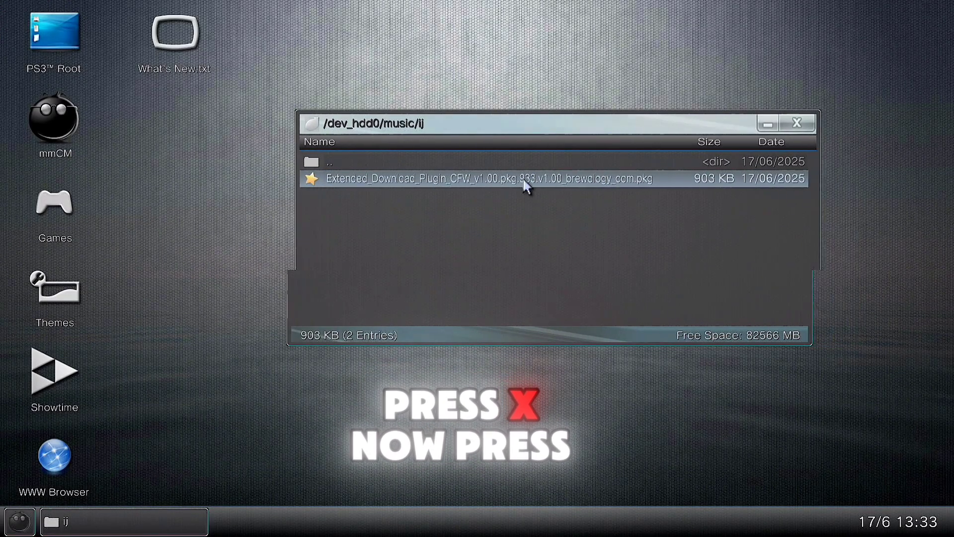
Copy the renamed Extended Download Plugin .pkg file
{"action": "left_click", "coordinate": [410, 183]}
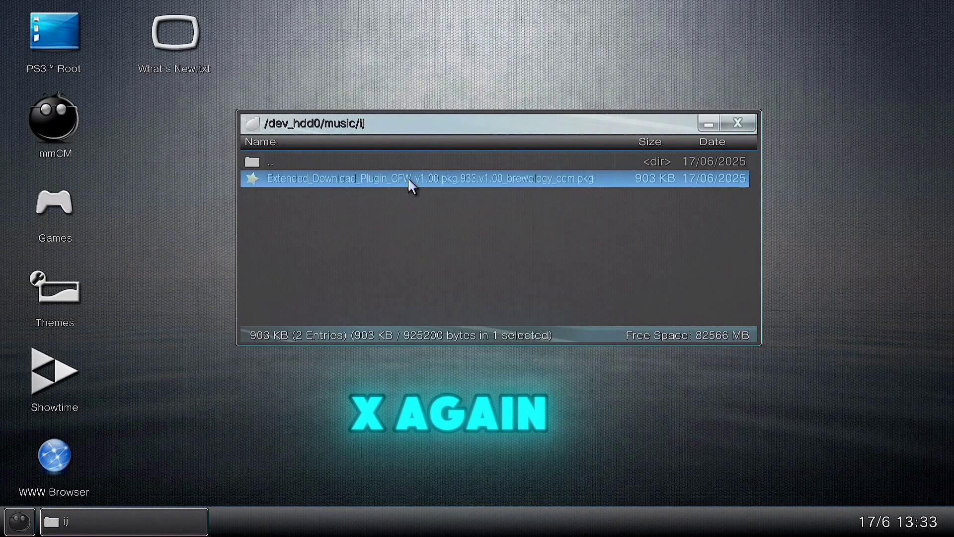
{"action": "left_click", "coordinate": [409, 181]}
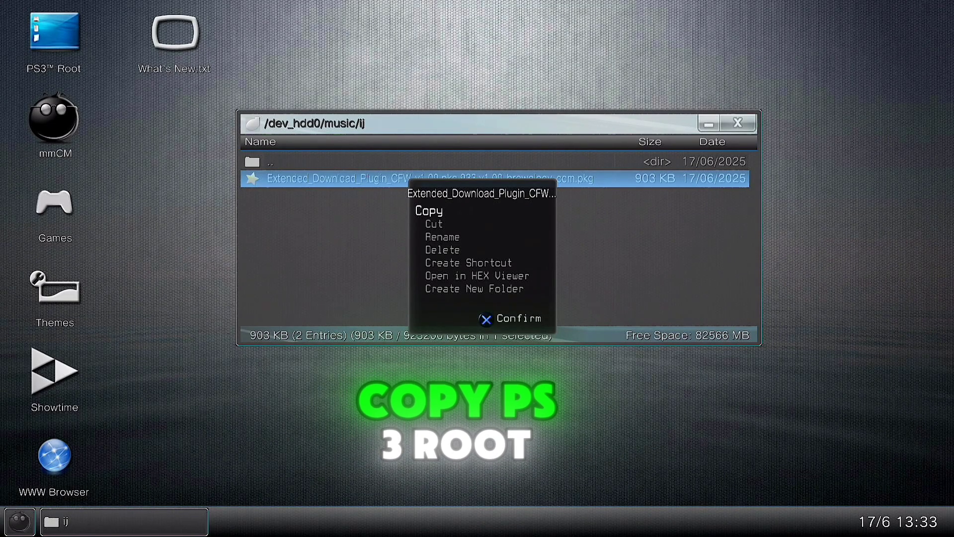
{"action": "key", "text": "Return"}
Paste the .pkg into dev_hdd0/packages from the PS3 Root window
{"action": "double_click", "coordinate": [97, 28]}
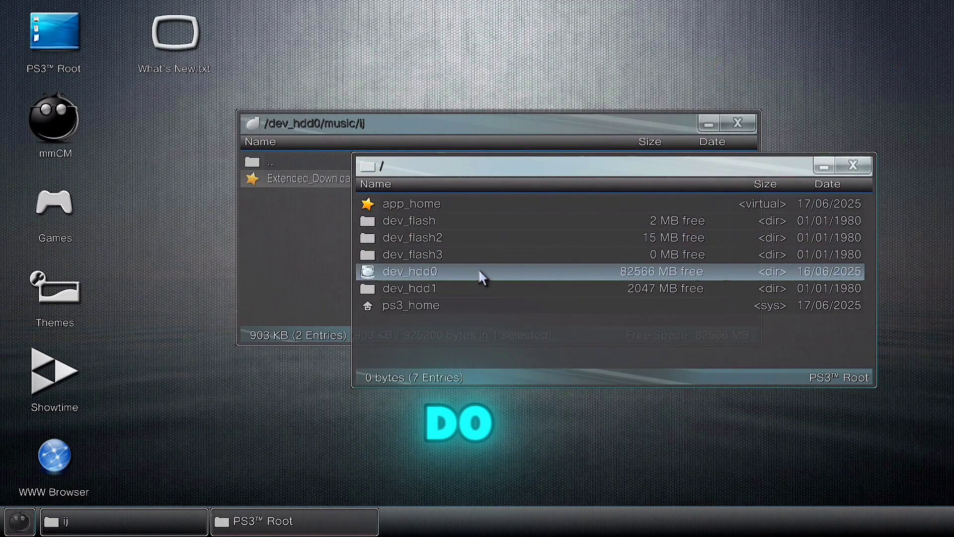
{"action": "double_click", "coordinate": [481, 272]}
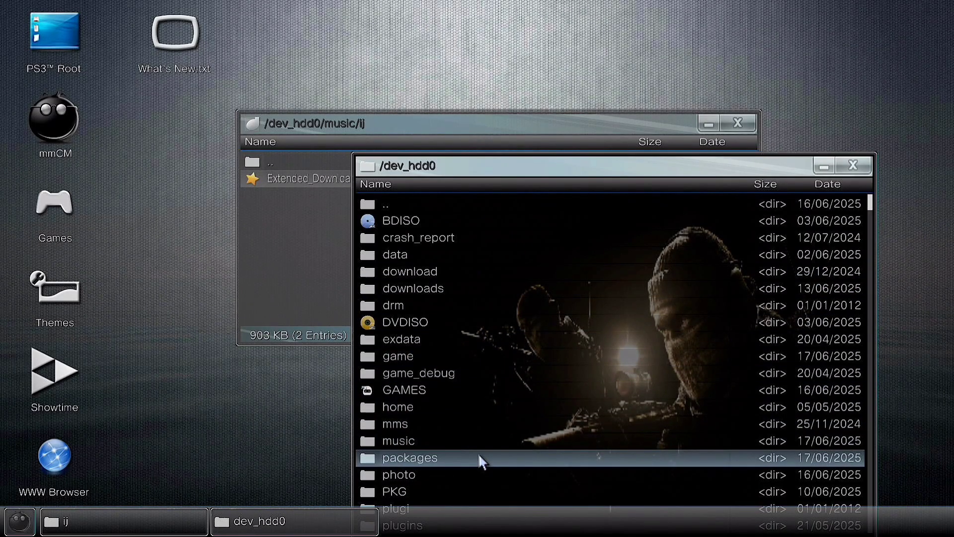
{"action": "double_click", "coordinate": [480, 457]}
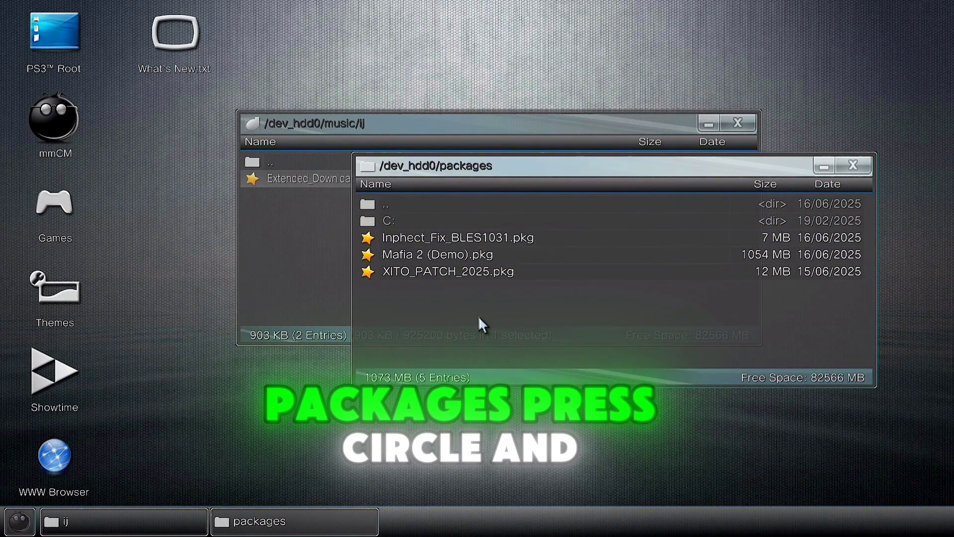
{"action": "right_click", "coordinate": [486, 324]}
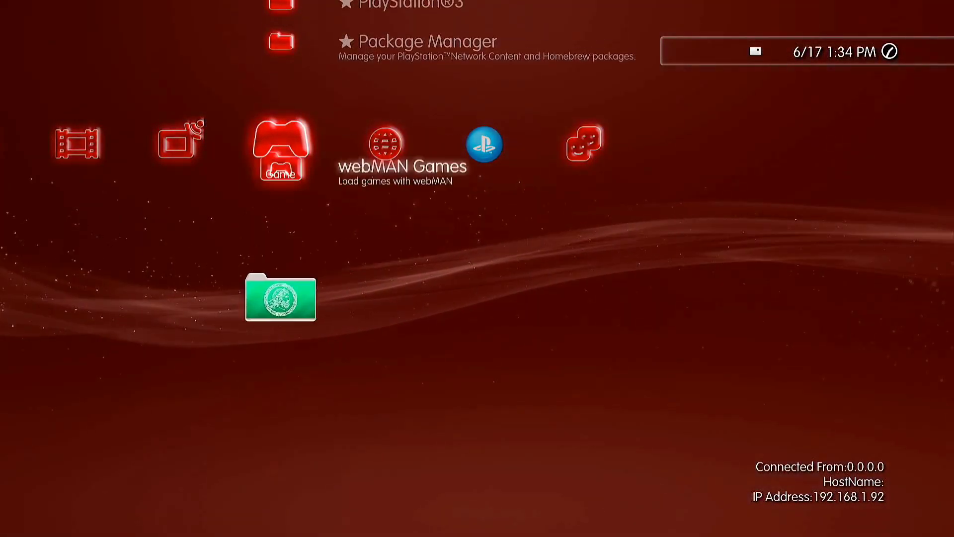
Install the Extended_Download_Plugin .pkg from PS3 System Storage via Package Manager
{"action": "key", "text": "Return"}
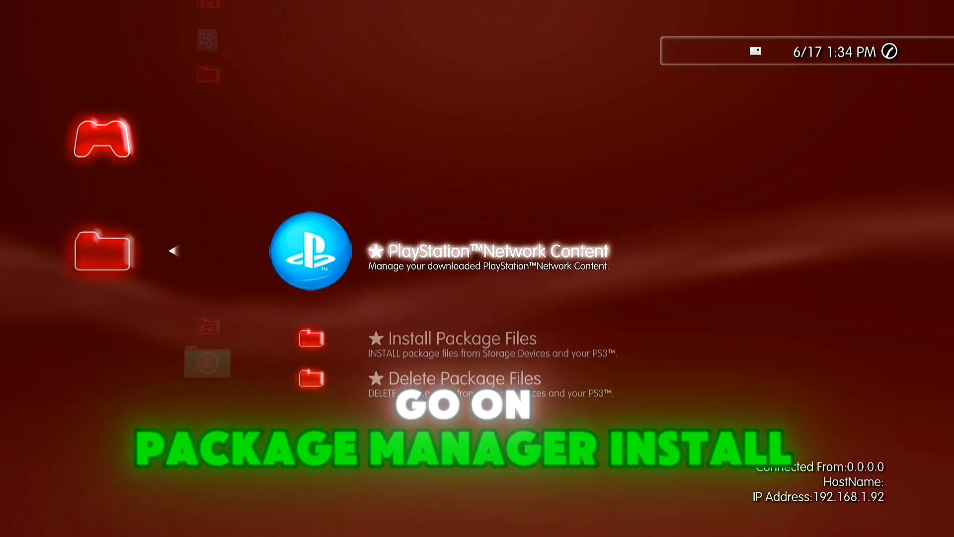
{"action": "key", "text": "Down"}
{"action": "key", "text": "Return"}
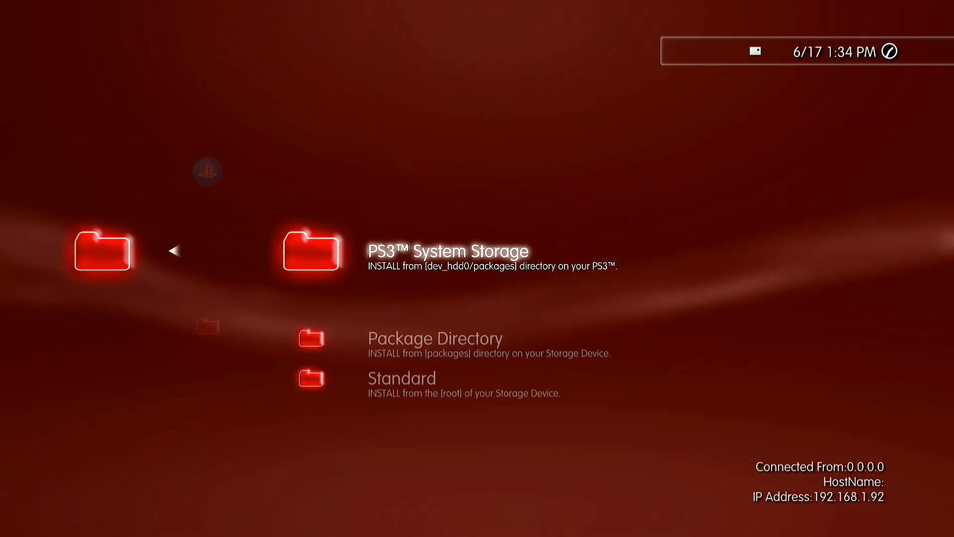
{"action": "key", "text": "Return"}
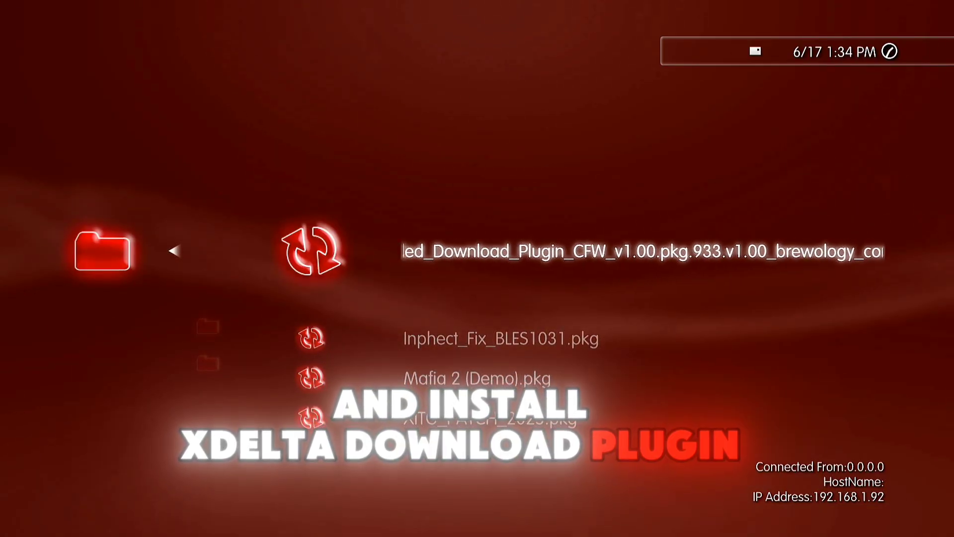
{"action": "key", "text": "Return"}
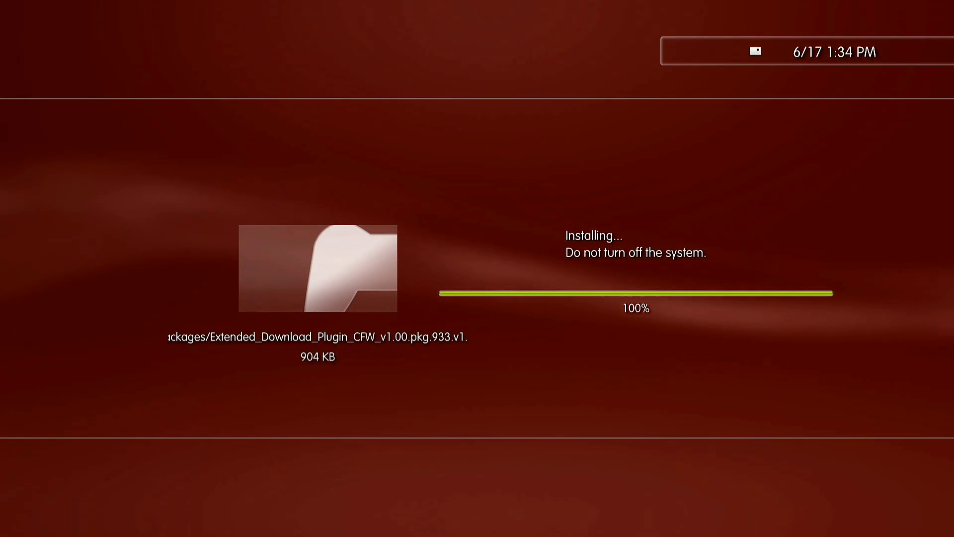
Start the Extended Download Plugin Installer from the Unknown folder and return home
{"action": "key", "text": "Escape"}
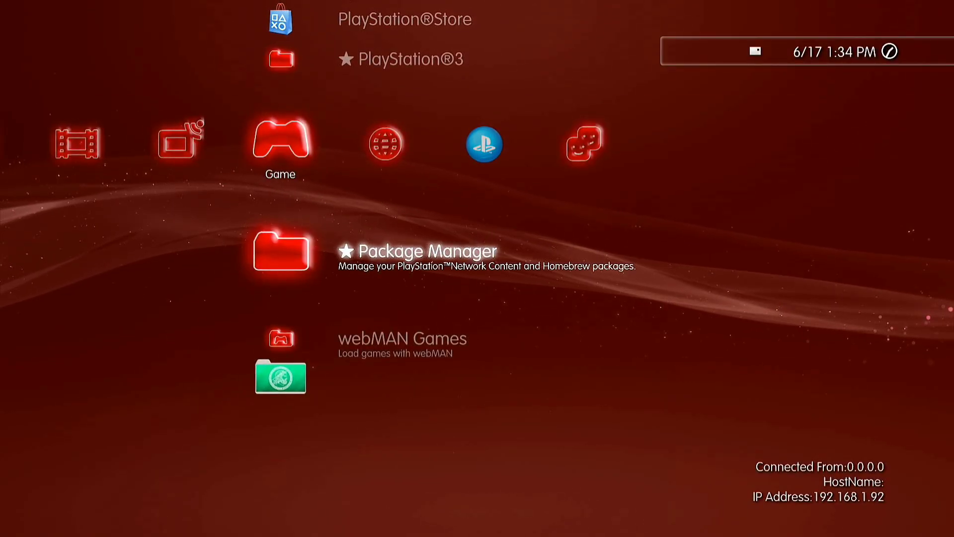
{"action": "key", "text": "Down"}
{"action": "key", "text": "Down"}
{"action": "key", "text": "Return"}
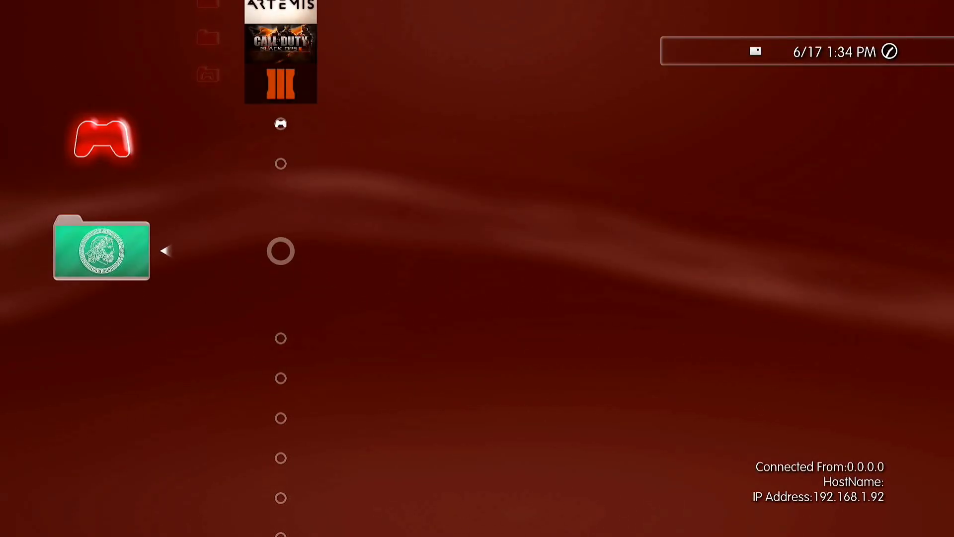
{"action": "key", "text": "Menu"}
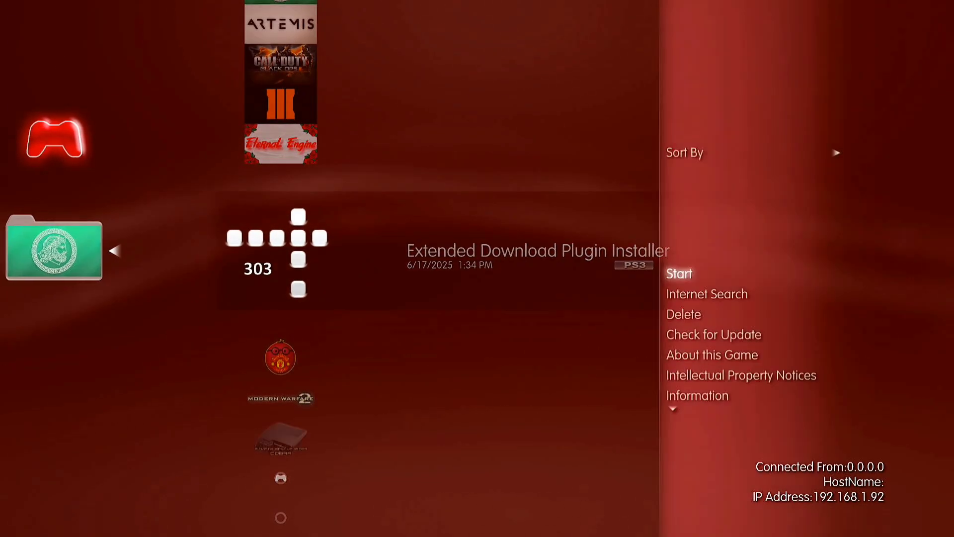
{"action": "key", "text": "Down"}
{"action": "key", "text": "Down"}
{"action": "key", "text": "Down"}
{"action": "key", "text": "Return"}
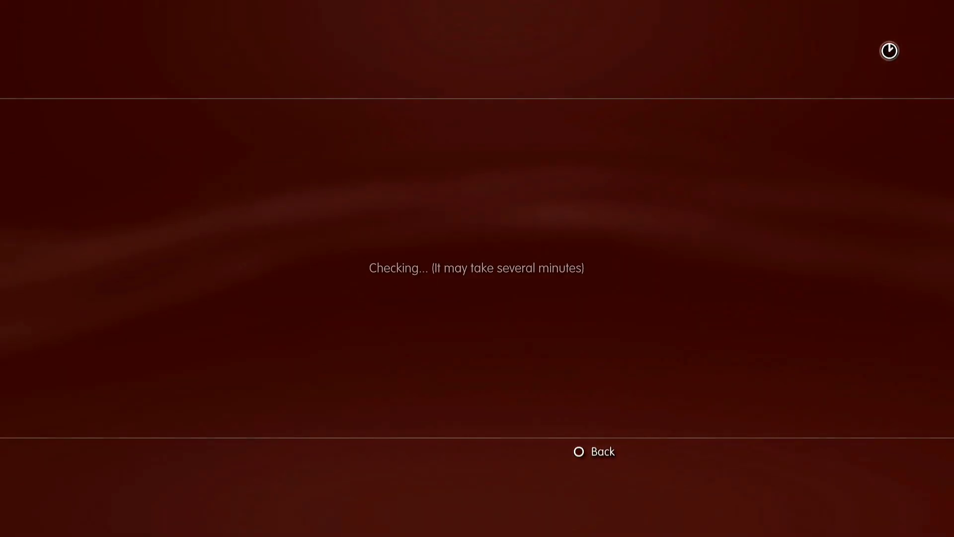
{"action": "key", "text": "Escape"}
{"action": "key", "text": "Menu"}
{"action": "key", "text": "Escape"}
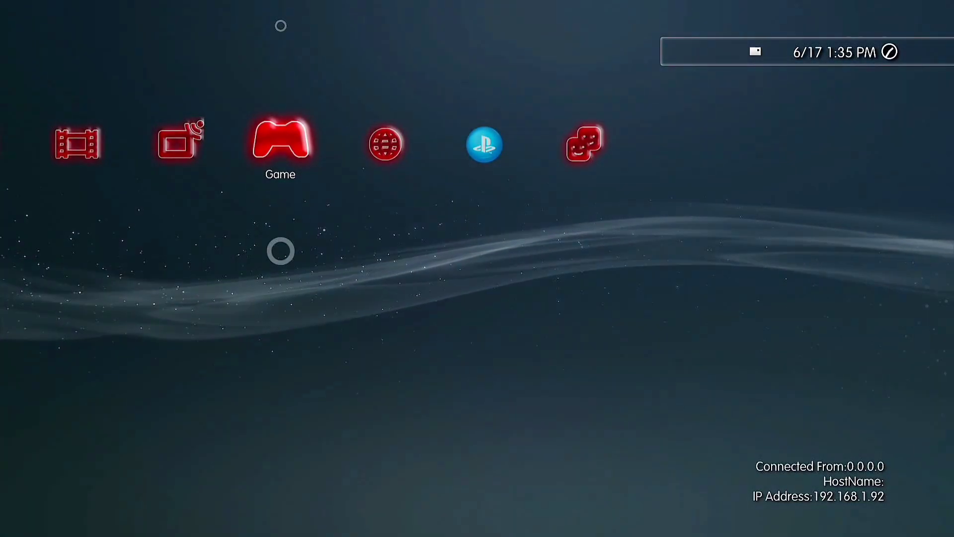
Run an Internet Search for 'virusmike' from the Network category
{"action": "key", "text": "Right"}
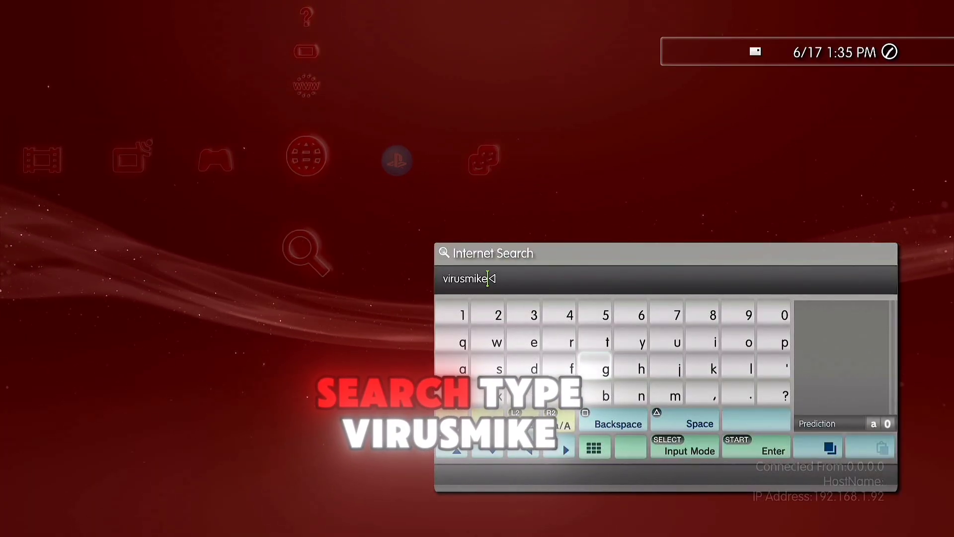
{"action": "key", "text": "Return"}
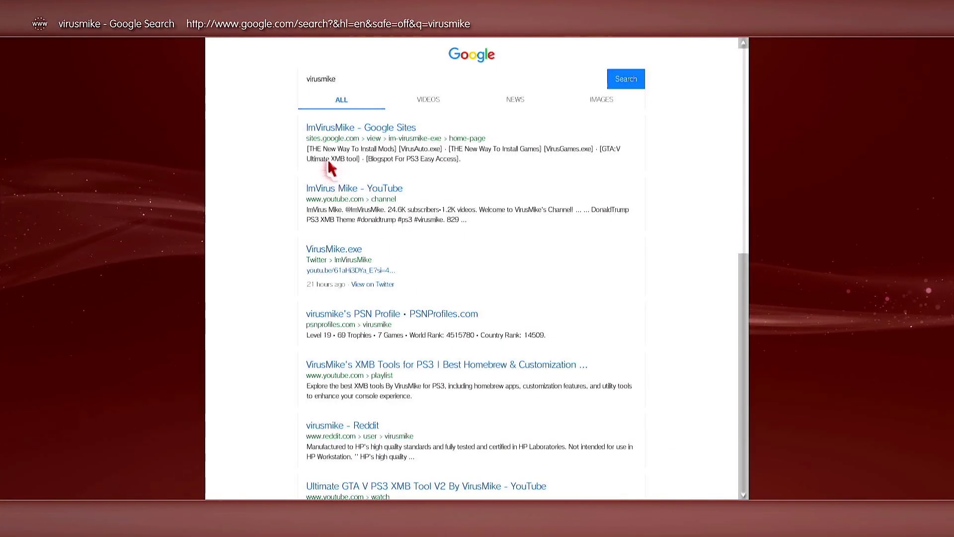
Follow the ImVirusMike Google Sites result to VirusAuto.exe and choose the Call of Duty 4 mods
{"action": "left_click", "coordinate": [329, 130]}
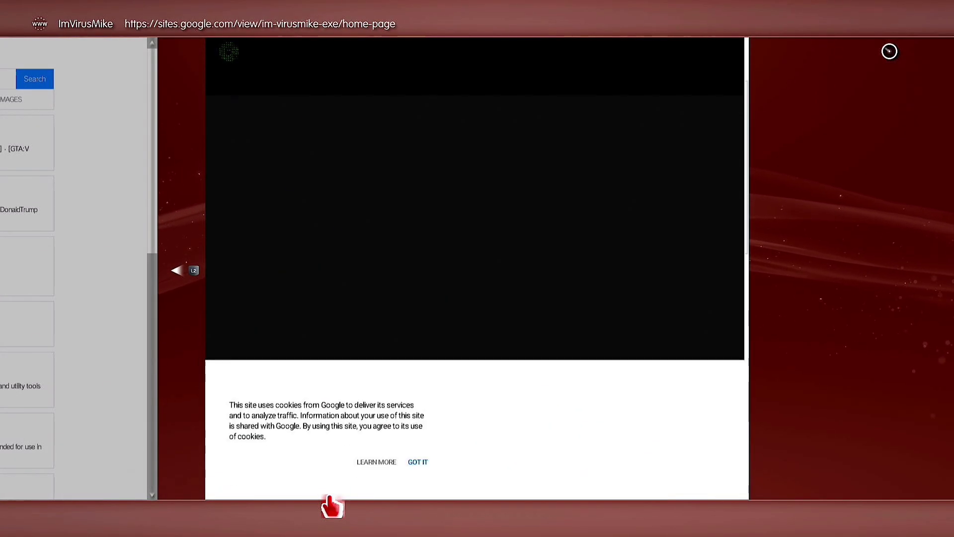
{"action": "scroll", "coordinate": [333, 507], "scroll_direction": "down", "scroll_amount": 3}
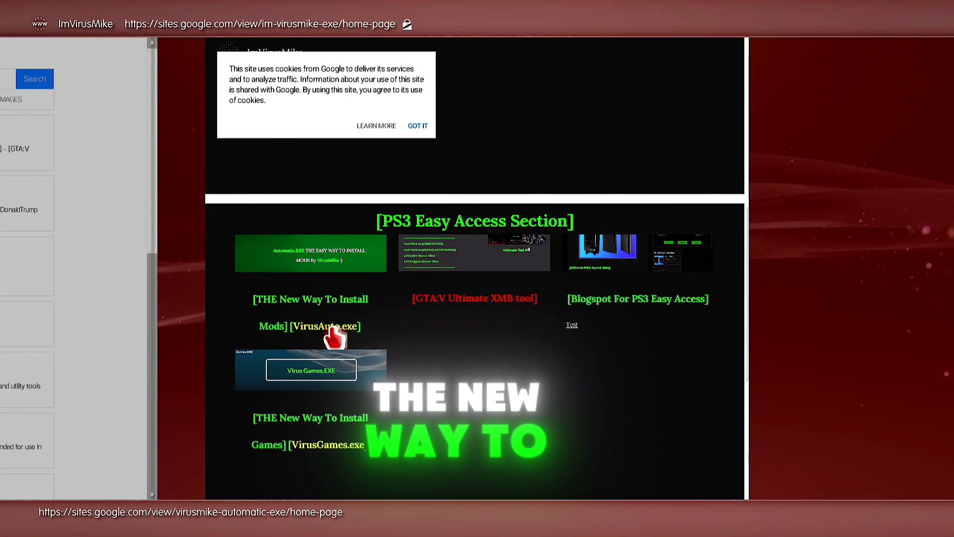
{"action": "left_click", "coordinate": [333, 328]}
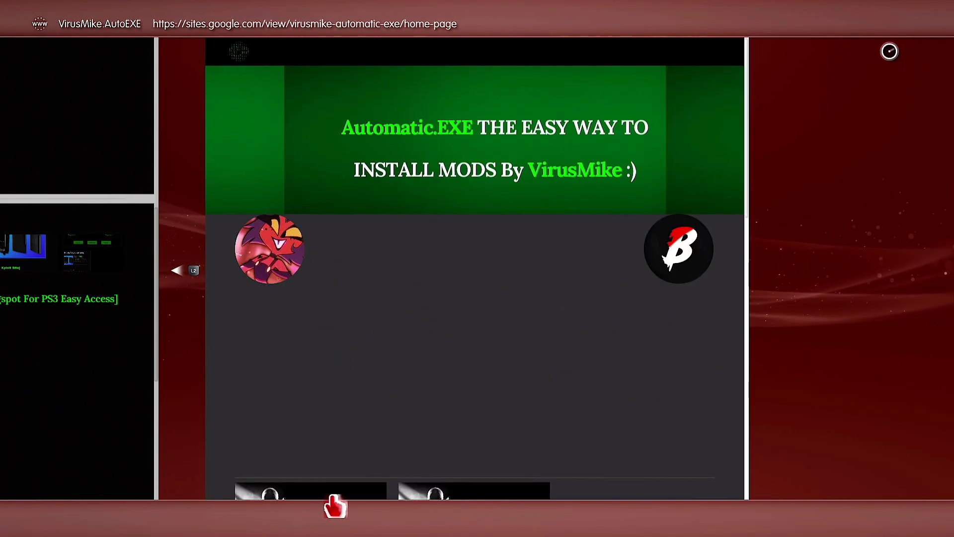
{"action": "scroll", "coordinate": [448, 505], "scroll_direction": "down", "scroll_amount": 5}
{"action": "scroll", "coordinate": [447, 504], "scroll_direction": "down", "scroll_amount": 4}
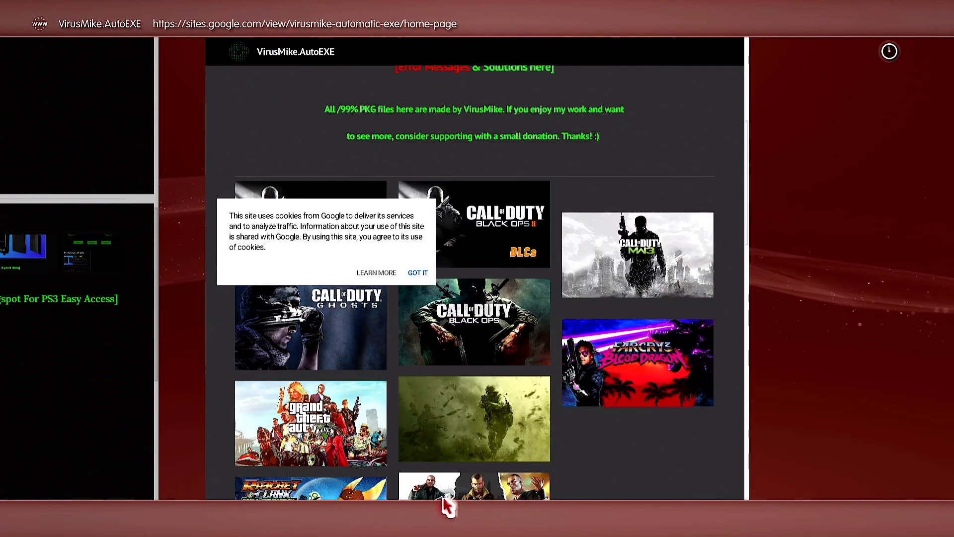
{"action": "left_click", "coordinate": [478, 440]}
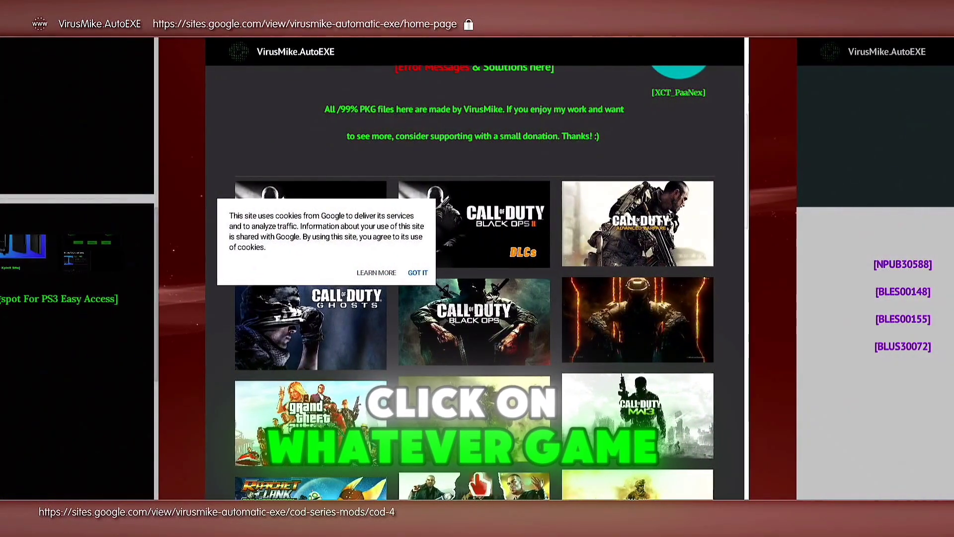
Open the GHOST PATCH LEGACY #9 BLES00148 download from the CoD 4 mods page
{"action": "left_click", "coordinate": [478, 487]}
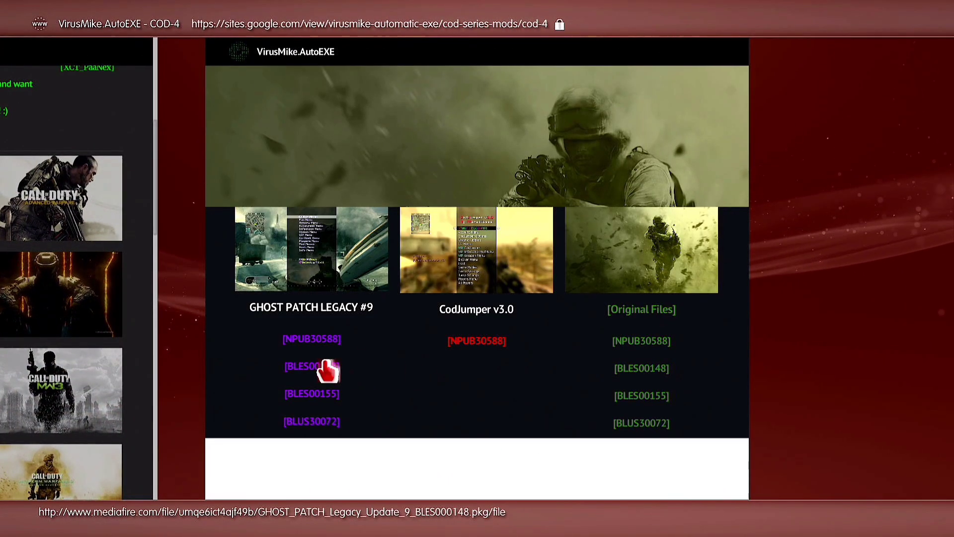
{"action": "left_click", "coordinate": [308, 370]}
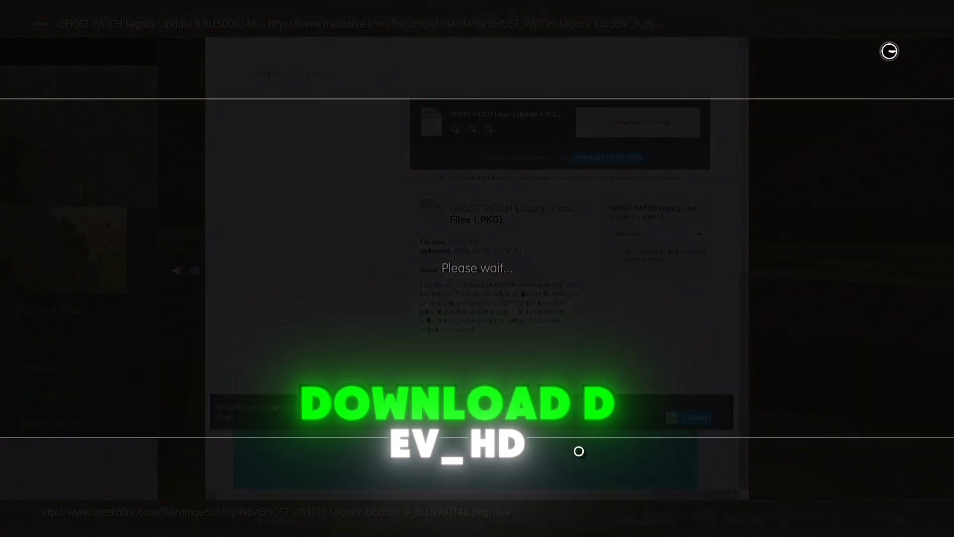
Download the package into dev_hdd0/packages, then dismiss the notice and leave the browser
{"action": "key", "text": "Return"}
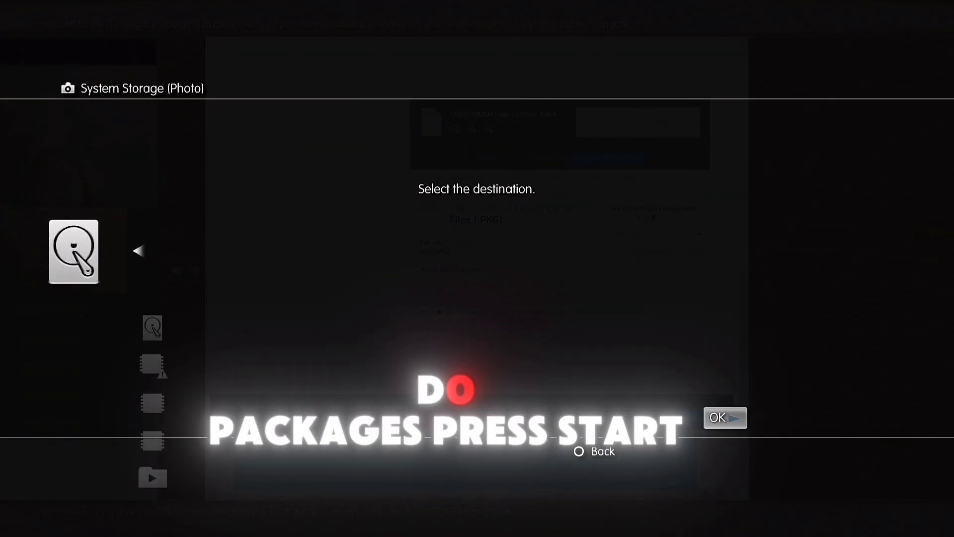
{"action": "key", "text": "Down"}
{"action": "key", "text": "Down"}
{"action": "key", "text": "Down"}
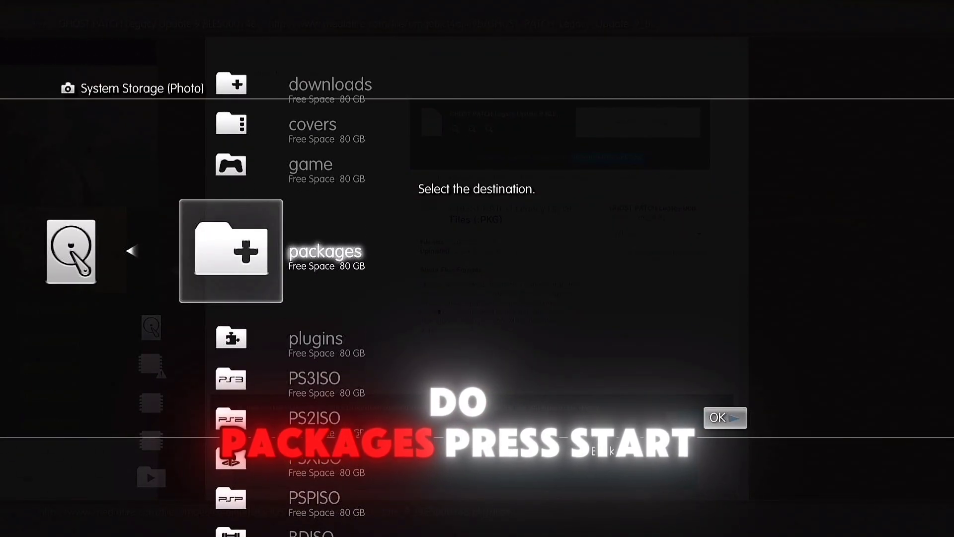
{"action": "key", "text": "Return"}
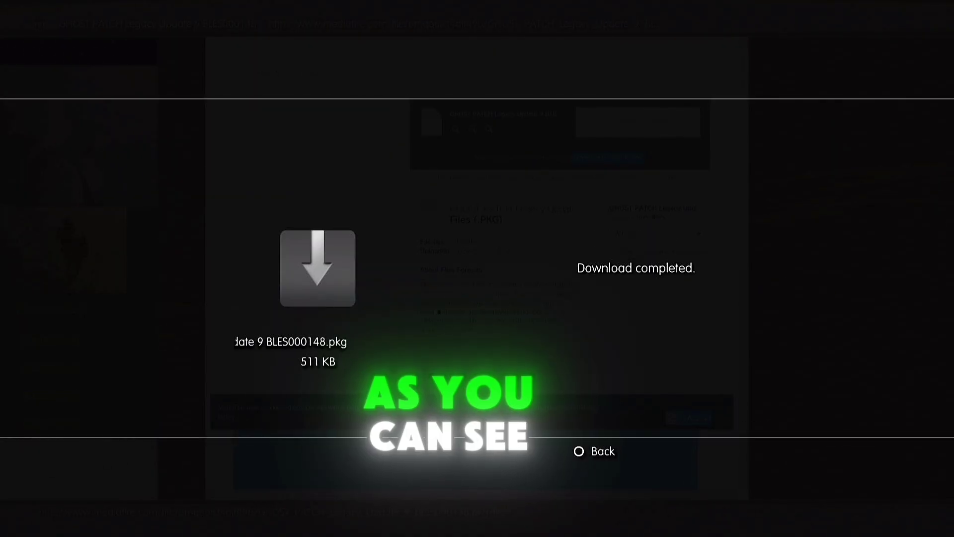
{"action": "key", "text": "Escape"}
{"action": "key", "text": "Escape"}
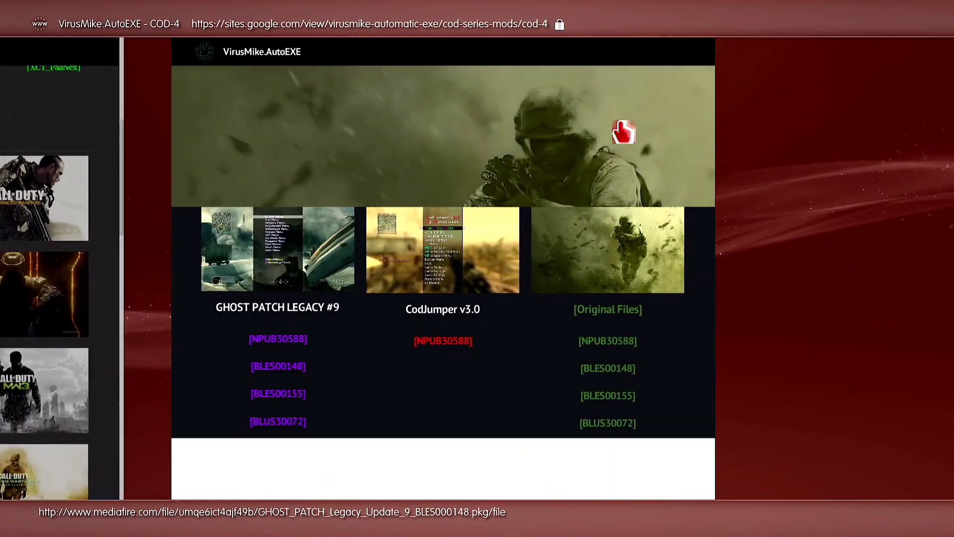
{"action": "key", "text": "Escape"}
{"action": "key", "text": "Escape"}
{"action": "key", "text": "Escape"}
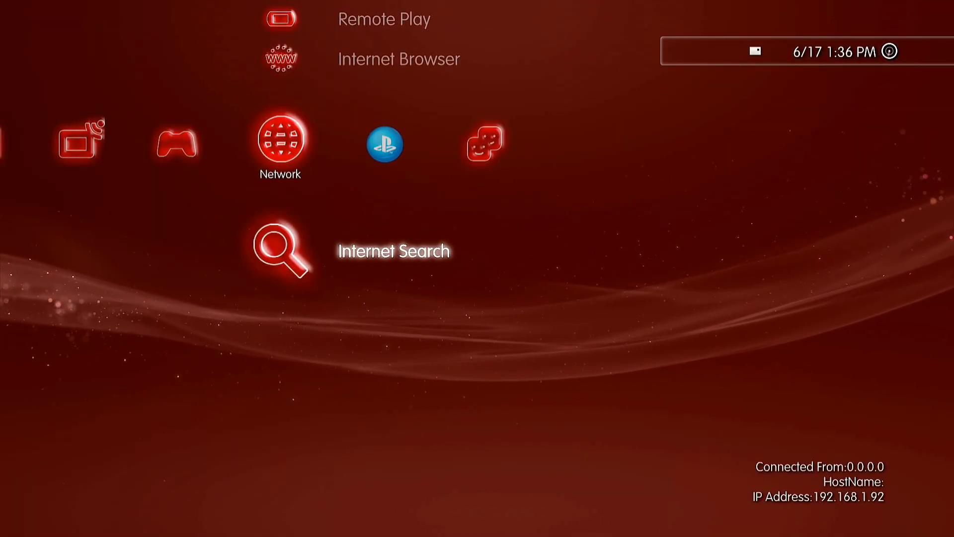
Open Package Manager's Install Package Files list on PS3 System Storage under Game
{"action": "key", "text": "Left"}
{"action": "key", "text": "Left"}
{"action": "key", "text": "Right"}
{"action": "key", "text": "Up"}
{"action": "key", "text": "Return"}
{"action": "key", "text": "Down"}
{"action": "key", "text": "Return"}
Install the GHOST PATCH Legacy .pkg, then open the webMAN Games folder
{"action": "key", "text": "Down"}
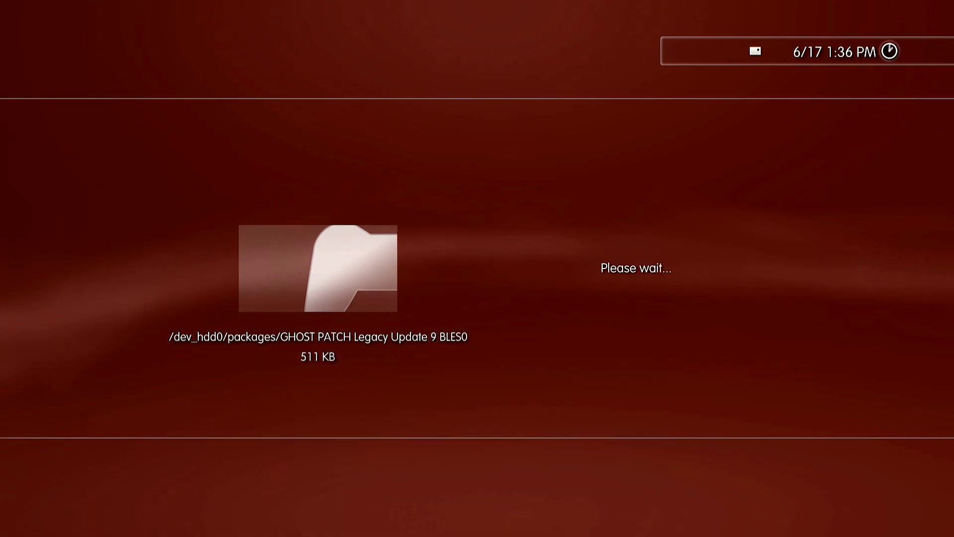
{"action": "key", "text": "Escape"}
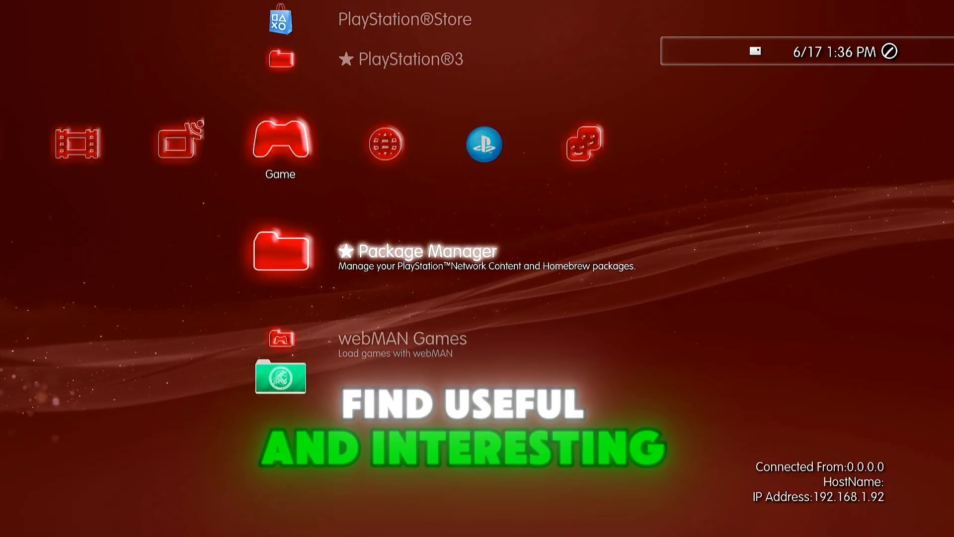
{"action": "key", "text": "Down"}
{"action": "key", "text": "Return"}
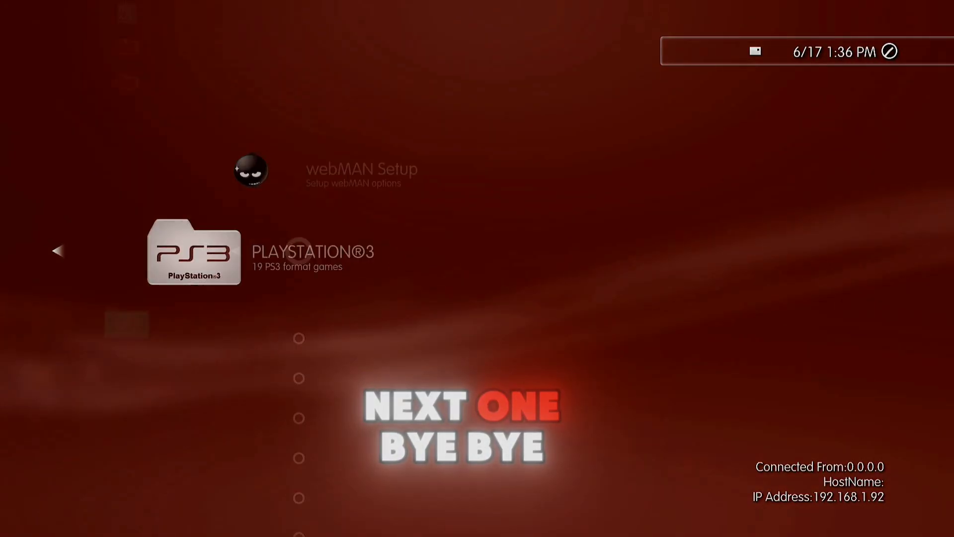